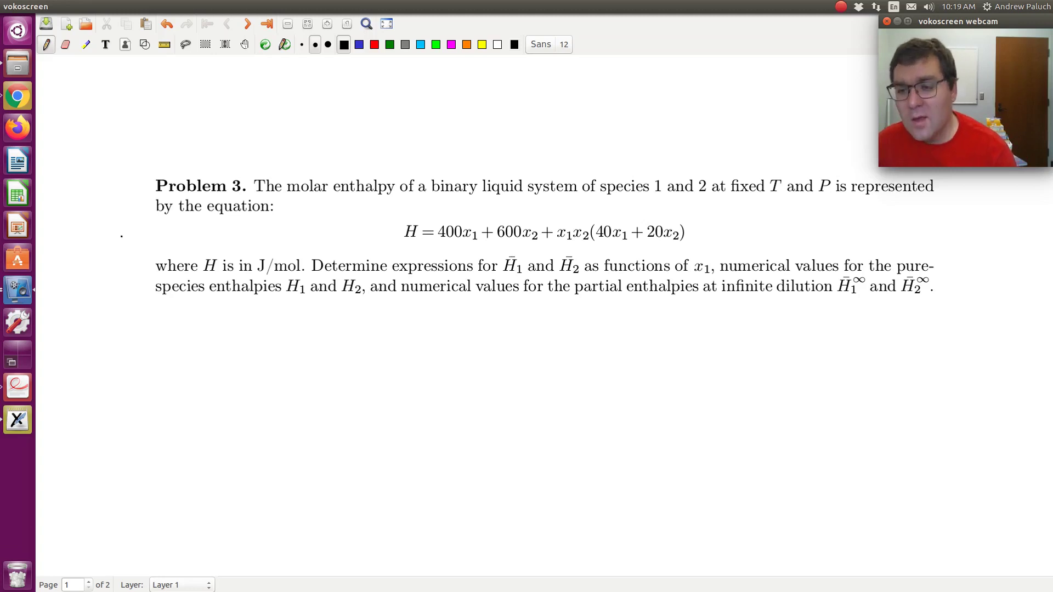
- Handwrite 'lim x₁→1 H = H₁' below the problem statement
mouse_move(169, 355)
mouse_down()
mouse_move(234, 356)
mouse_move(190, 385)
mouse_up()
click(196, 341)
mouse_move(189, 370)
mouse_down()
mouse_move(178, 386)
mouse_move(232, 375)
mouse_move(226, 383)
mouse_move(244, 389)
mouse_up()
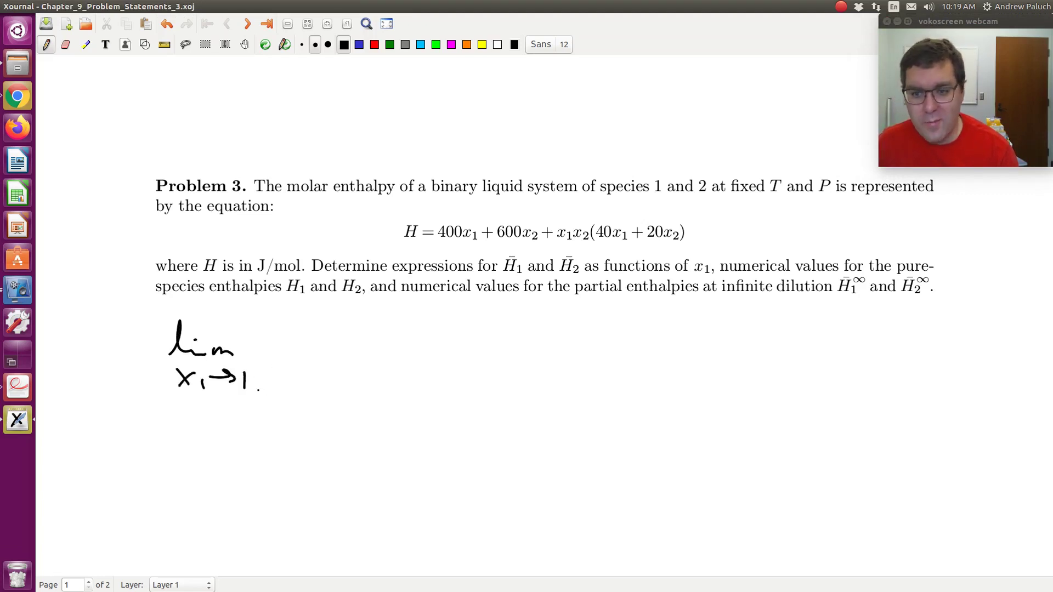
drag(266, 338, 267, 361)
mouse_move(285, 337)
mouse_down()
mouse_move(285, 364)
mouse_move(282, 347)
mouse_up()
drag(308, 345, 317, 353)
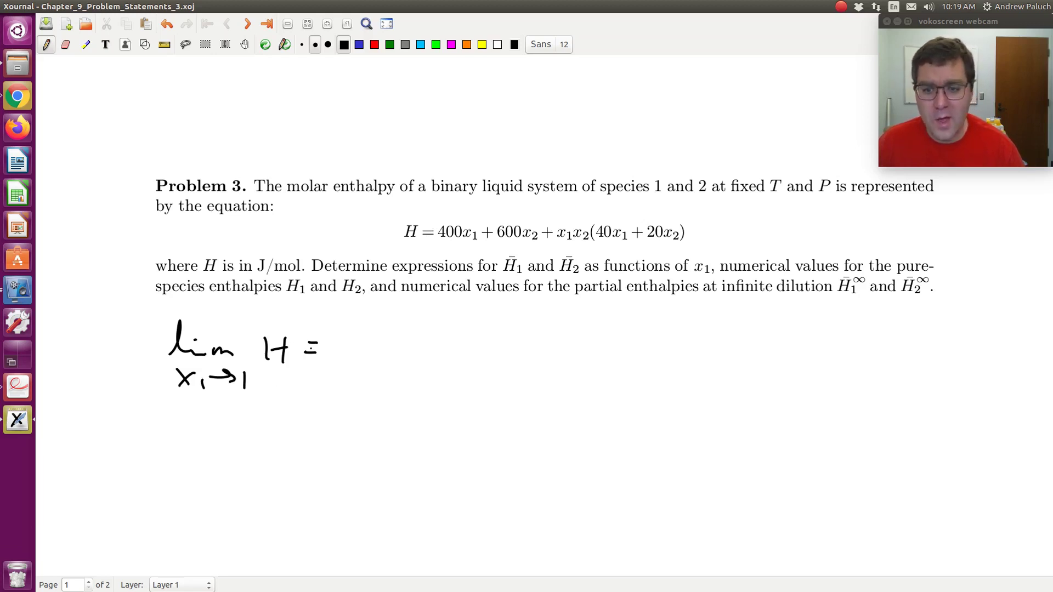
drag(334, 339, 335, 366)
drag(359, 342, 370, 378)
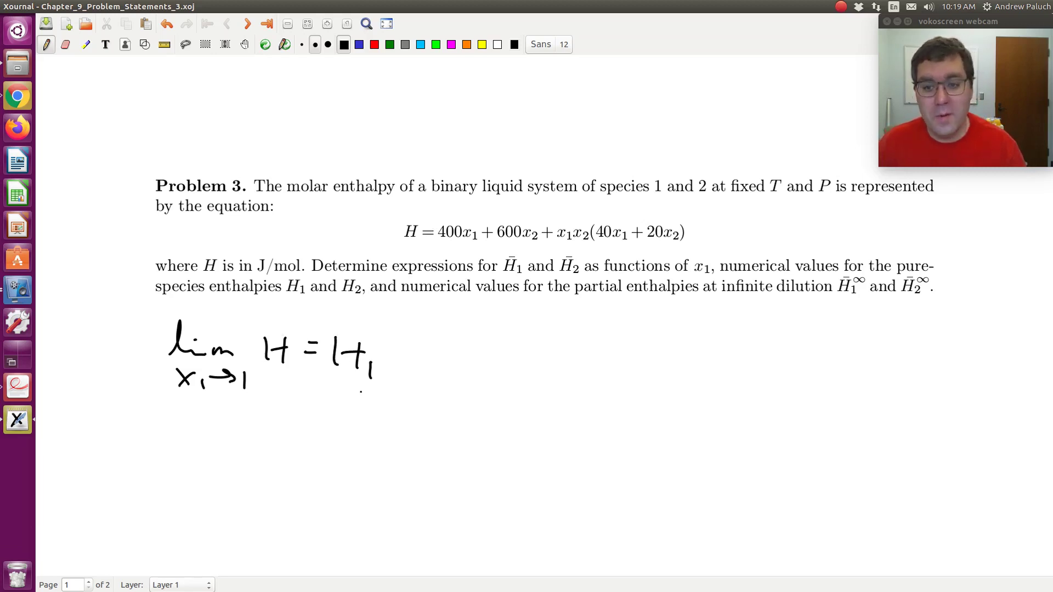
- Start a second limit 'lim x₂→1' to the right of the first
drag(453, 331, 455, 362)
drag(473, 357, 512, 356)
mouse_move(455, 378)
mouse_down()
mouse_move(466, 399)
mouse_move(472, 385)
mouse_move(483, 404)
mouse_move(490, 387)
mouse_move(522, 400)
mouse_up()
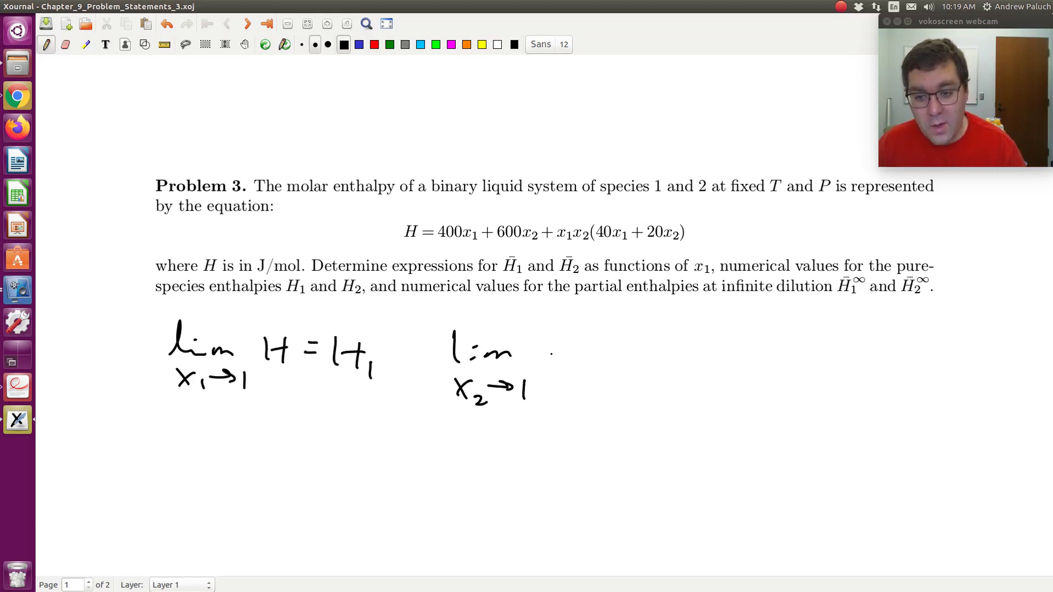
- Finish the second limit with 'H = H₂'
drag(544, 340, 547, 362)
mouse_move(561, 337)
mouse_down()
mouse_move(561, 363)
mouse_move(566, 346)
mouse_up()
drag(574, 347, 585, 352)
mouse_move(604, 334)
mouse_down()
mouse_move(605, 359)
mouse_move(620, 362)
mouse_up()
drag(607, 349, 642, 370)
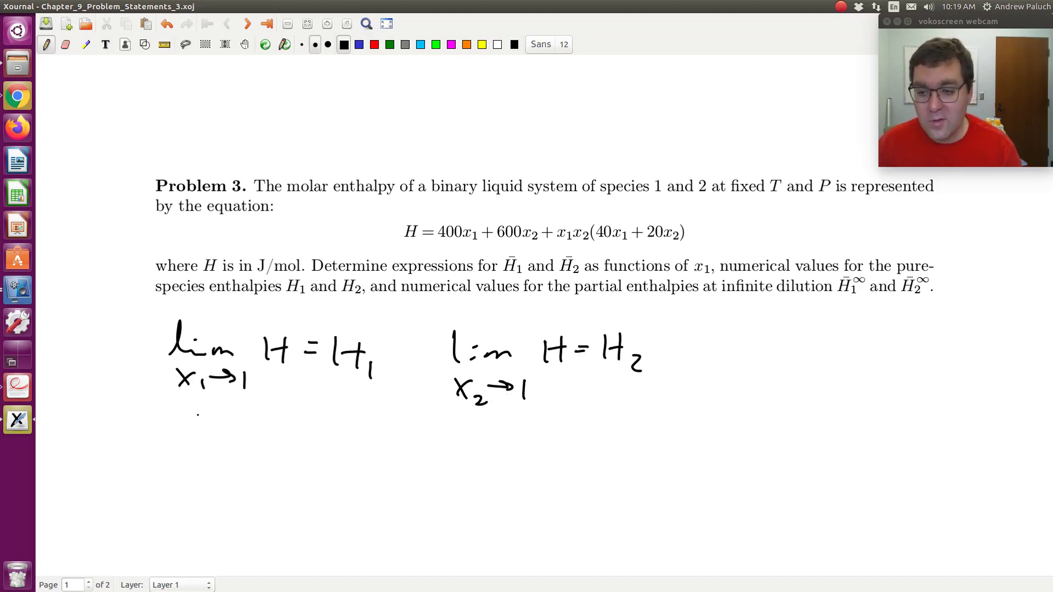
- Add 'x₂→0' and 'x₁→0' under the limits, and underbrace the printed 400 labelled H₁
mouse_move(176, 407)
mouse_down()
mouse_move(195, 422)
mouse_move(178, 423)
mouse_up()
mouse_move(199, 420)
mouse_down()
mouse_move(208, 427)
mouse_move(251, 401)
mouse_up()
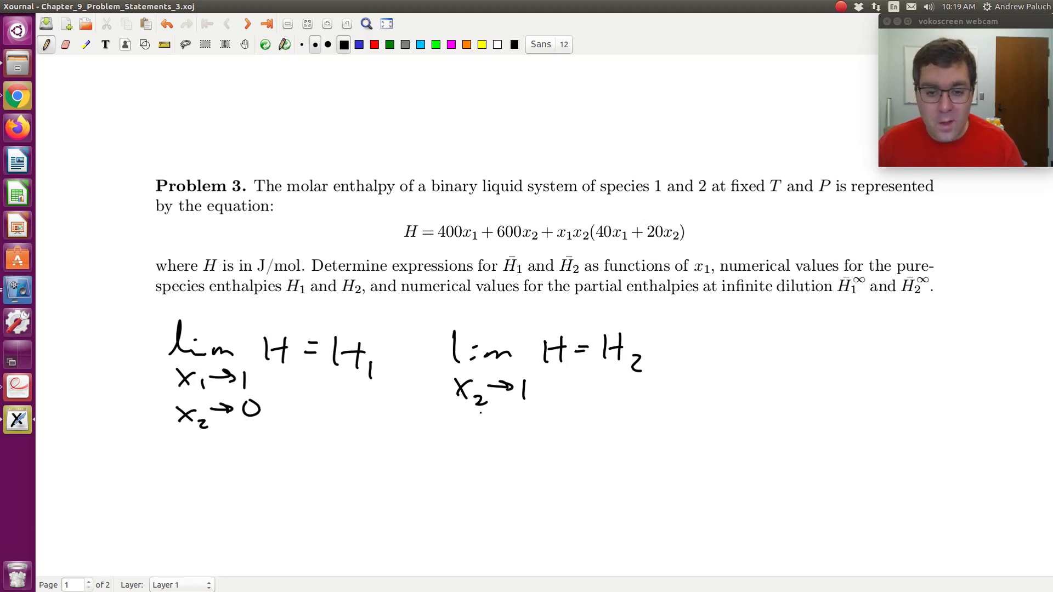
mouse_move(459, 418)
mouse_down()
mouse_move(473, 432)
mouse_move(458, 432)
mouse_up()
mouse_move(484, 427)
mouse_down()
mouse_move(485, 438)
mouse_move(537, 413)
mouse_up()
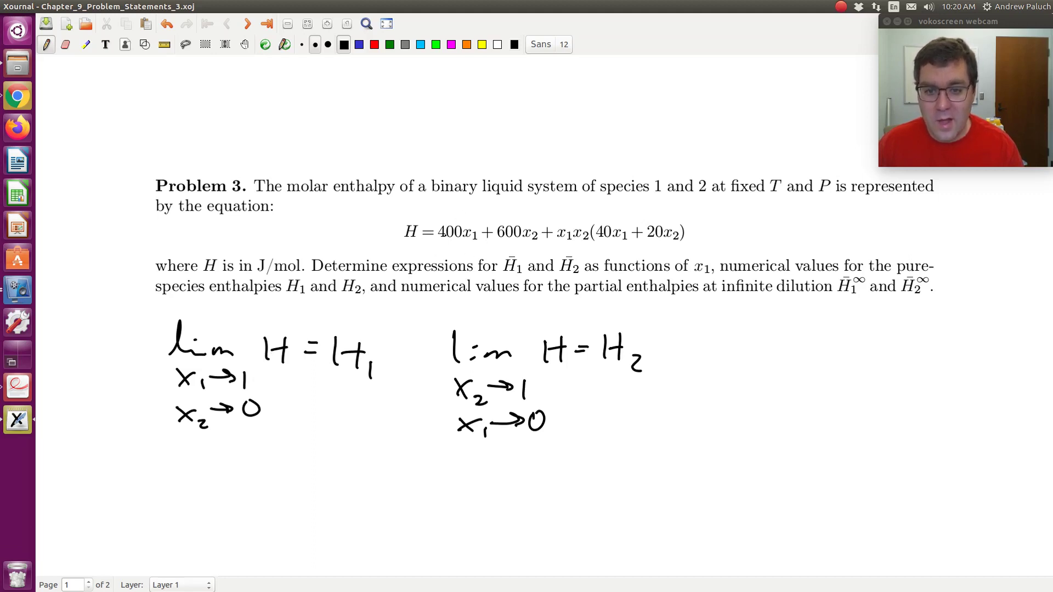
mouse_move(439, 240)
mouse_down()
mouse_move(467, 239)
mouse_move(446, 257)
mouse_move(457, 256)
mouse_up()
drag(447, 251, 467, 264)
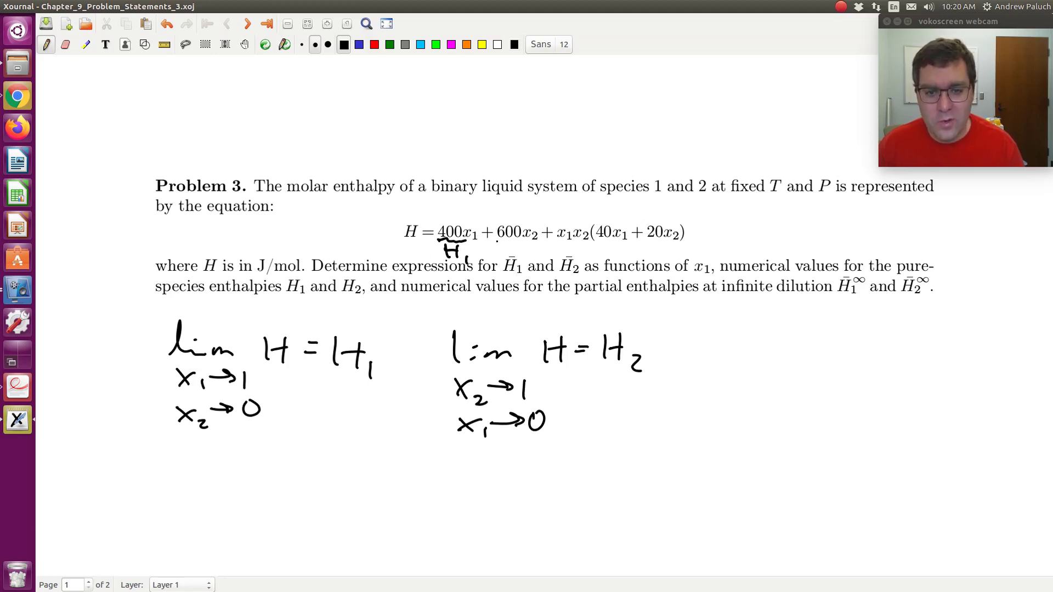
- Underbrace the printed 600 with an H₂ label, then write 'H =' below the left limit
mouse_move(498, 241)
mouse_down()
mouse_move(525, 243)
mouse_move(504, 259)
mouse_move(515, 260)
mouse_up()
drag(504, 255, 528, 262)
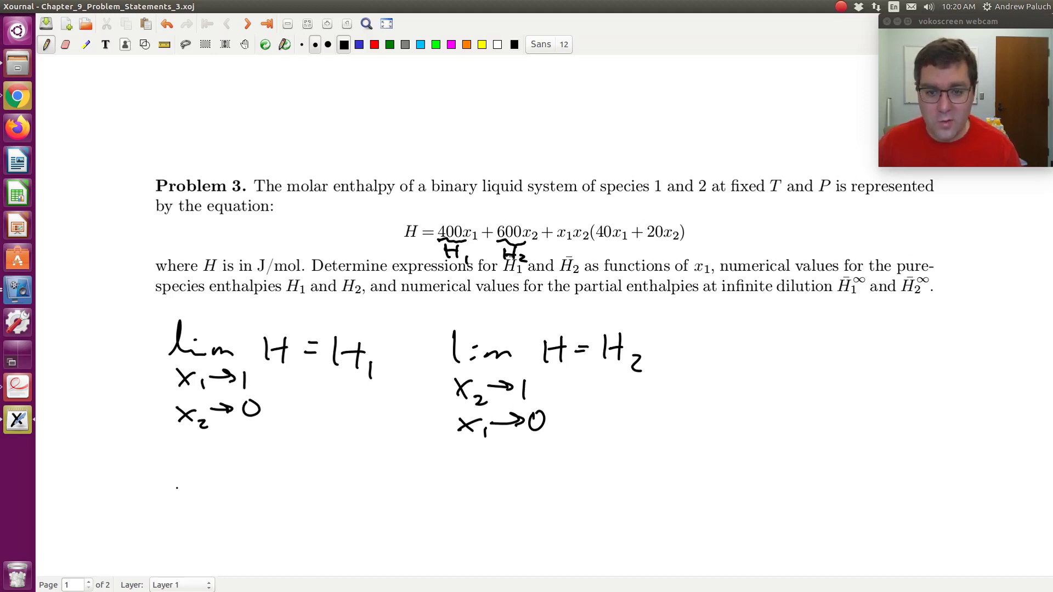
mouse_move(192, 479)
mouse_down()
mouse_move(192, 504)
mouse_move(210, 501)
mouse_up()
mouse_move(193, 492)
mouse_down()
mouse_move(231, 488)
mouse_move(234, 498)
mouse_up()
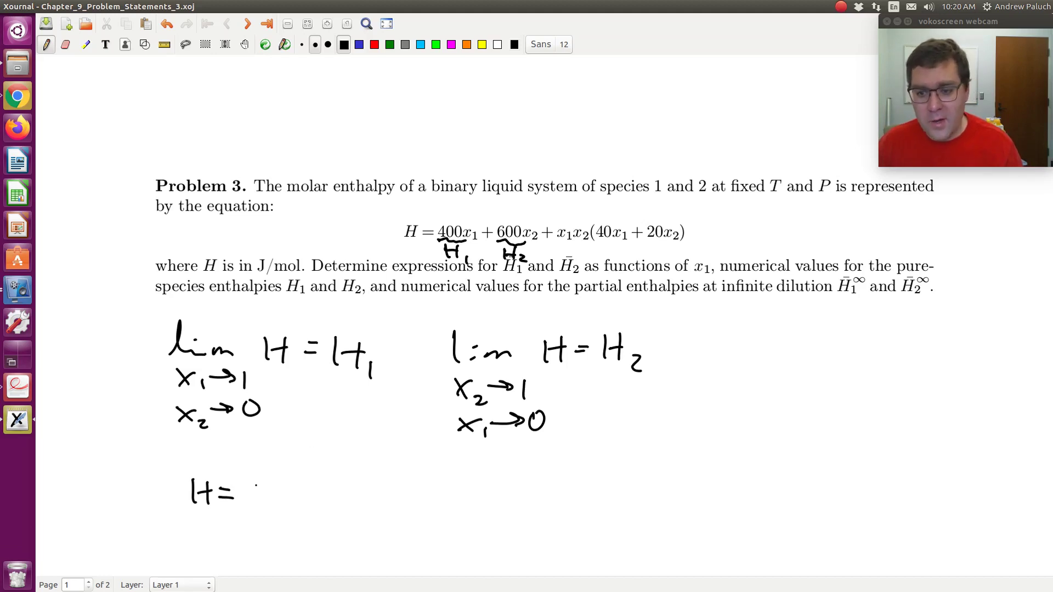
- Continue the line as 'H = Σ xᵢHᵢ + ΔH^mix ='
drag(266, 481, 263, 528)
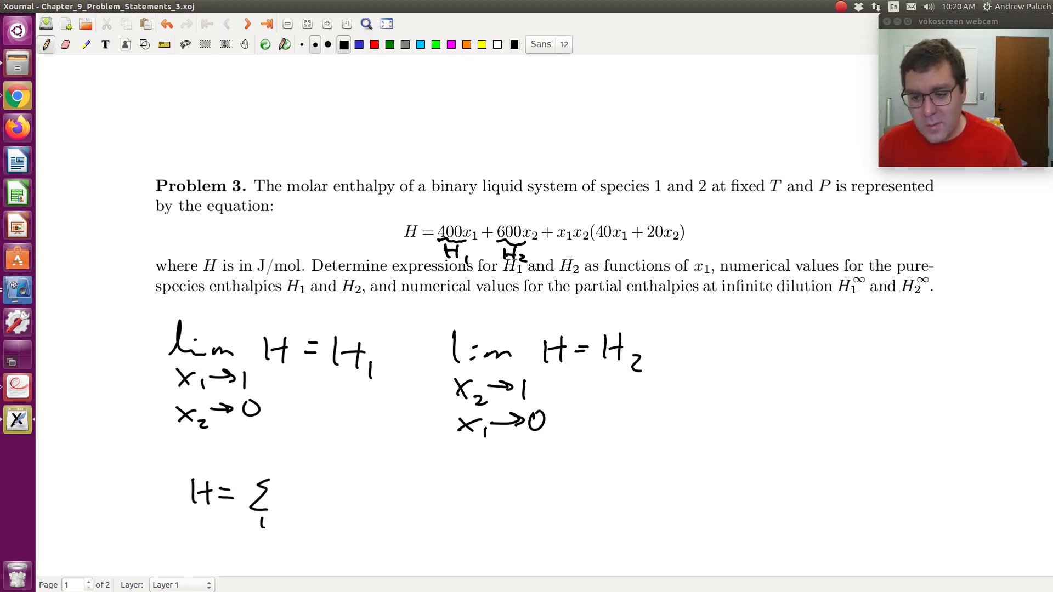
click(263, 512)
drag(283, 491, 295, 507)
mouse_move(299, 491)
mouse_down()
mouse_move(282, 506)
mouse_move(322, 500)
mouse_move(339, 510)
mouse_move(345, 491)
mouse_up()
mouse_move(350, 504)
mouse_down()
mouse_move(355, 514)
mouse_move(391, 493)
mouse_move(427, 508)
mouse_move(415, 508)
mouse_up()
mouse_move(442, 486)
mouse_down()
mouse_move(442, 512)
mouse_move(454, 514)
mouse_up()
mouse_move(443, 499)
mouse_down()
mouse_move(471, 484)
mouse_move(481, 492)
mouse_up()
drag(485, 488, 488, 477)
drag(493, 480, 504, 492)
drag(503, 479, 493, 493)
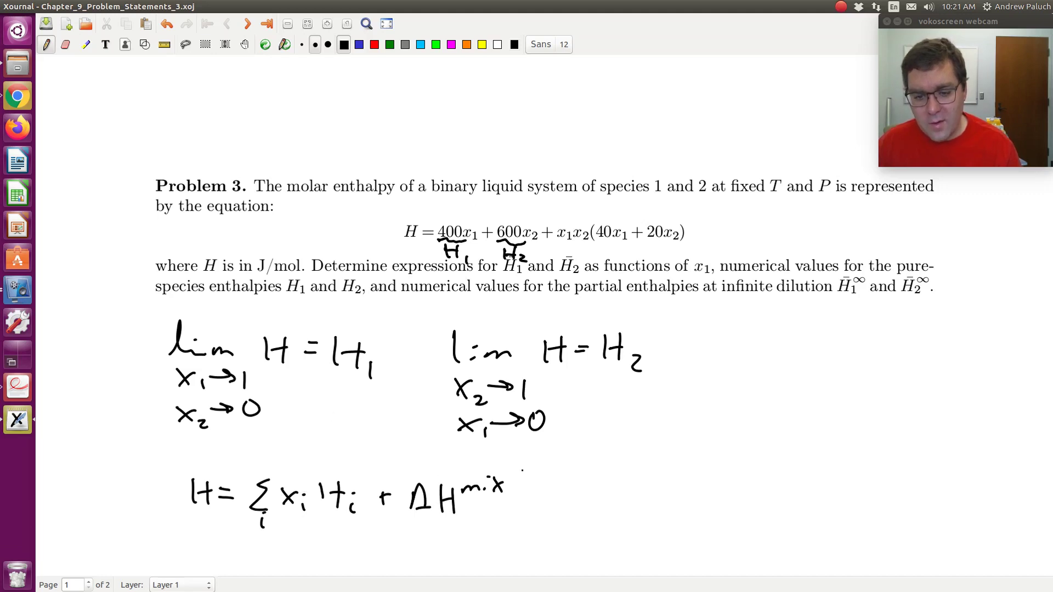
drag(527, 495, 536, 497)
drag(523, 507, 538, 507)
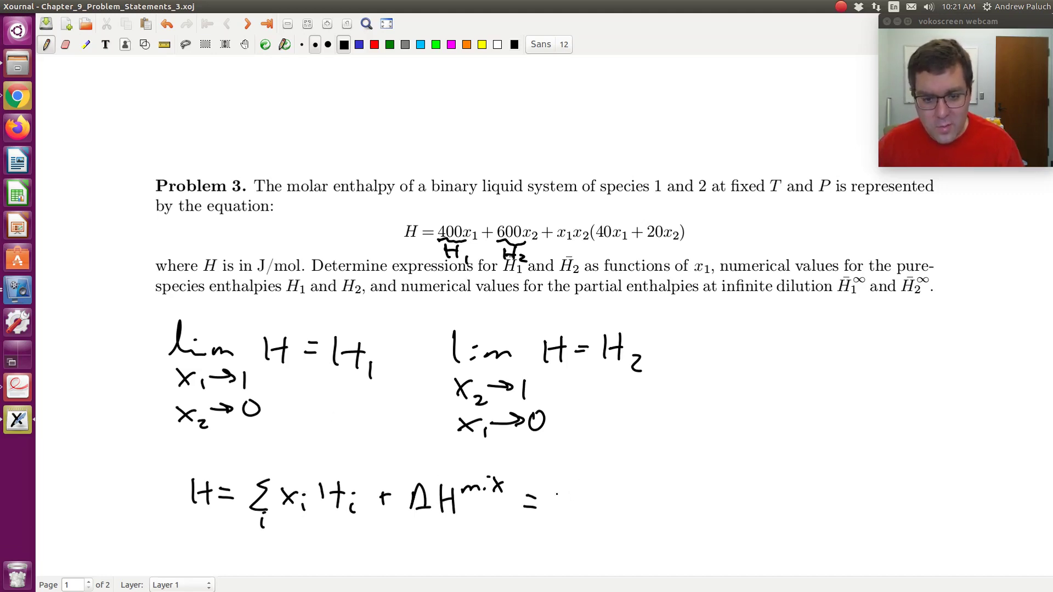
- Finish the equation with 'H₁x₁ + H₂x₂ + ΔH^mix'
drag(558, 491, 559, 509)
mouse_move(576, 490)
mouse_down()
mouse_move(576, 508)
mouse_move(575, 496)
mouse_up()
mouse_move(587, 501)
mouse_down()
mouse_move(587, 512)
mouse_move(618, 513)
mouse_up()
mouse_move(619, 497)
mouse_down()
mouse_move(603, 513)
mouse_move(661, 500)
mouse_up()
mouse_move(674, 488)
mouse_down()
mouse_move(674, 513)
mouse_move(687, 514)
mouse_up()
drag(676, 502, 726, 511)
mouse_move(727, 491)
mouse_down()
mouse_move(713, 512)
mouse_move(766, 510)
mouse_move(778, 499)
mouse_up()
mouse_move(793, 491)
mouse_down()
mouse_move(787, 510)
mouse_move(806, 508)
mouse_up()
drag(788, 509, 814, 514)
drag(827, 486, 826, 500)
drag(829, 499, 850, 497)
drag(855, 490, 858, 484)
mouse_move(863, 482)
mouse_down()
mouse_move(874, 500)
mouse_move(862, 497)
mouse_up()
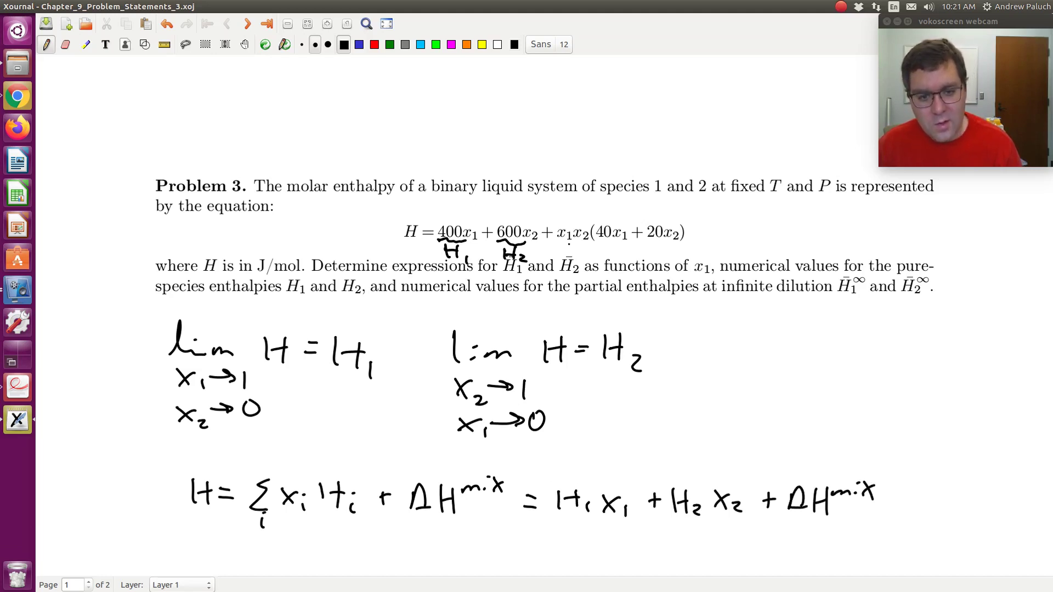
- Underbrace x₁x₂(40x₁+20x₂) in the printed equation and label it ΔH^mix
mouse_move(560, 237)
mouse_down()
mouse_move(563, 250)
mouse_move(630, 254)
mouse_move(686, 237)
mouse_move(713, 264)
mouse_up()
mouse_move(724, 250)
mouse_down()
mouse_move(723, 262)
mouse_move(730, 255)
mouse_up()
mouse_move(731, 252)
mouse_down()
mouse_move(763, 256)
mouse_move(754, 255)
mouse_up()
click(750, 249)
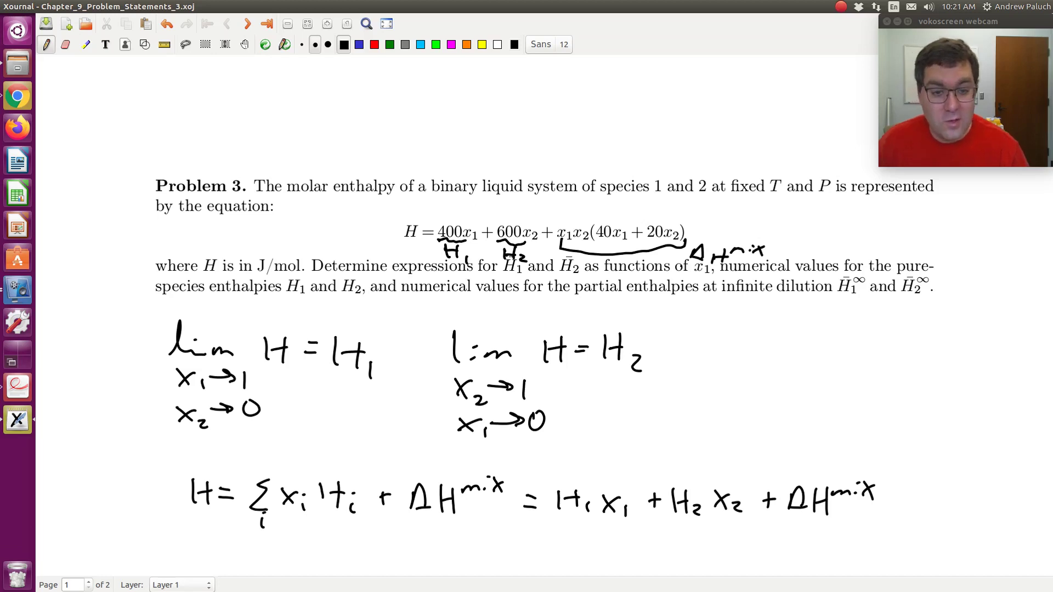